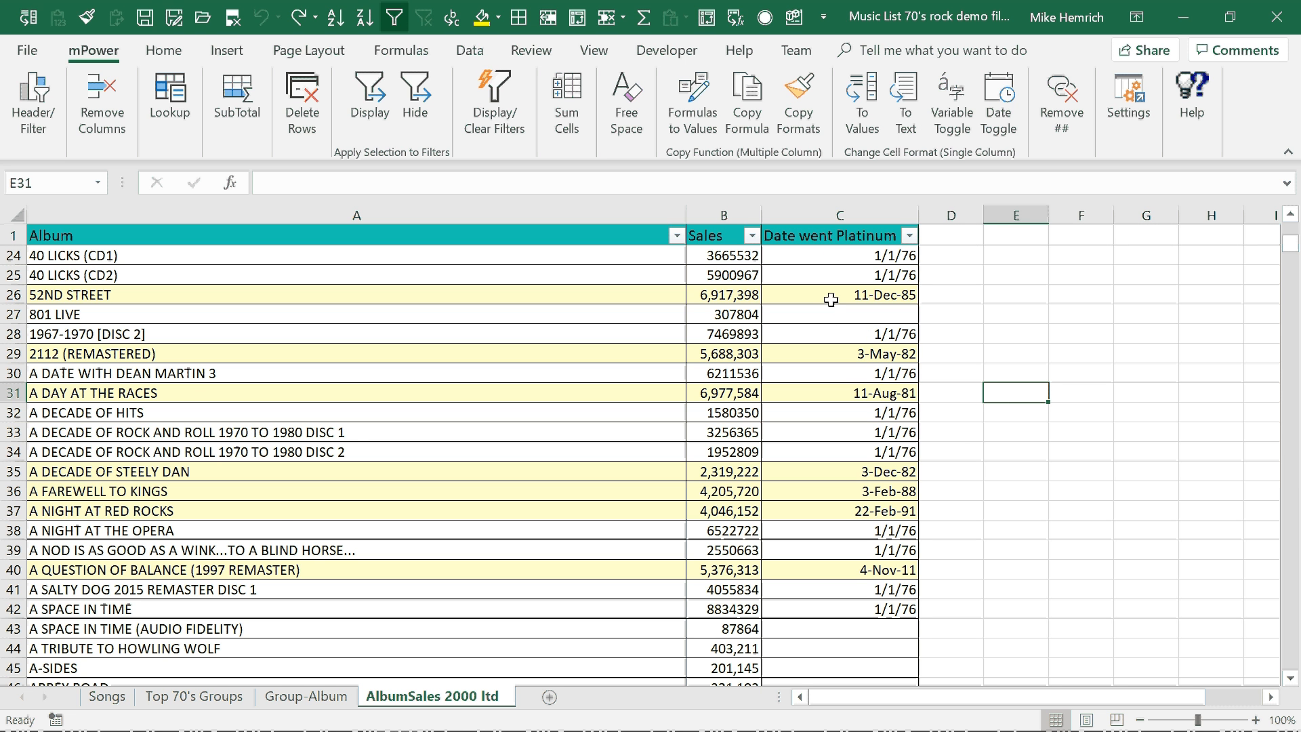
Hide the records with a blank Date went Platinum and copy the 52ND STREET row's formats to the filtered records only.
left_click(831, 312)
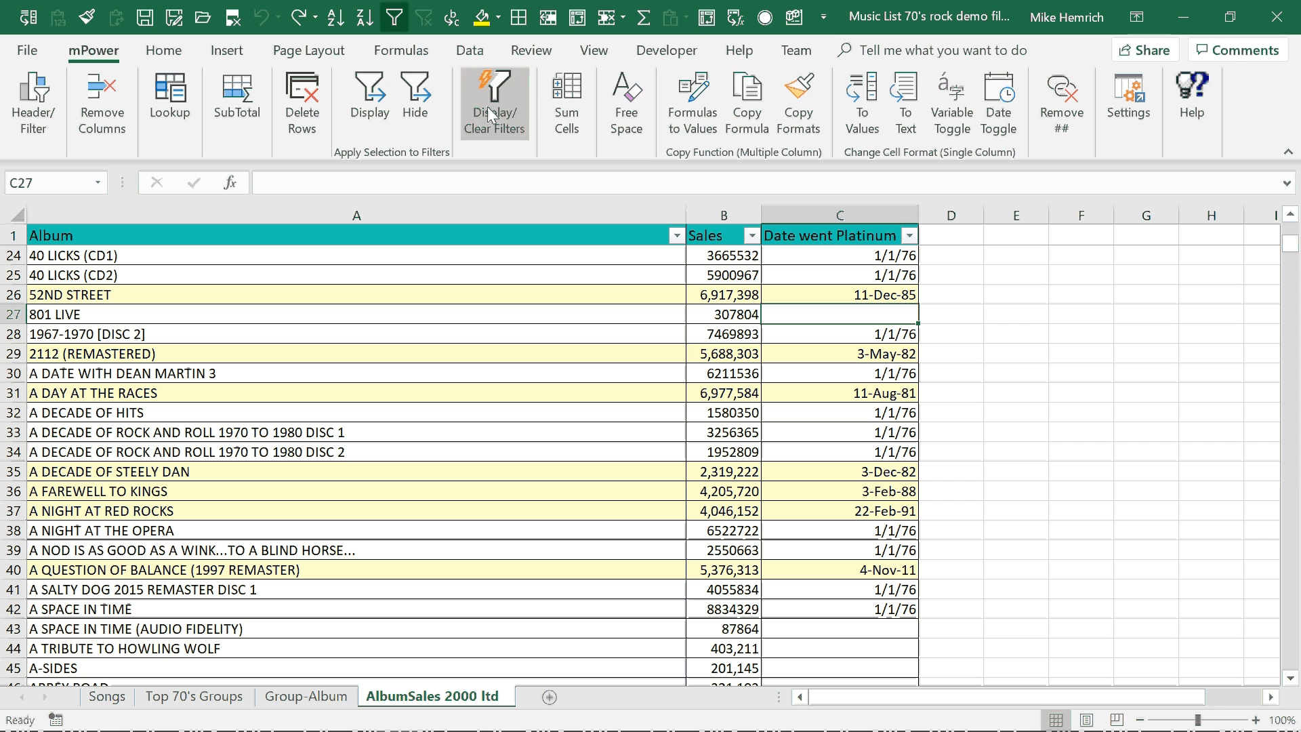
left_click(420, 89)
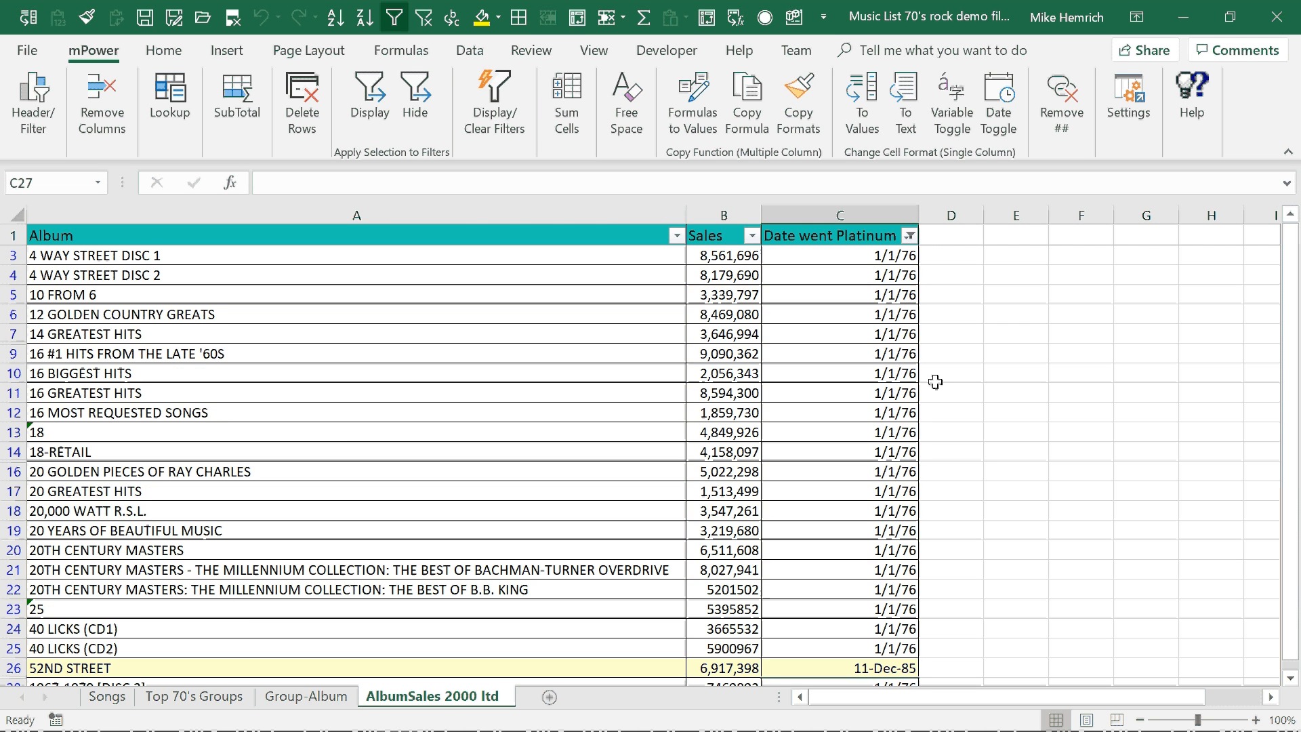
left_click(1292, 678)
left_click(1296, 678)
left_click(1296, 678)
left_click(1296, 678)
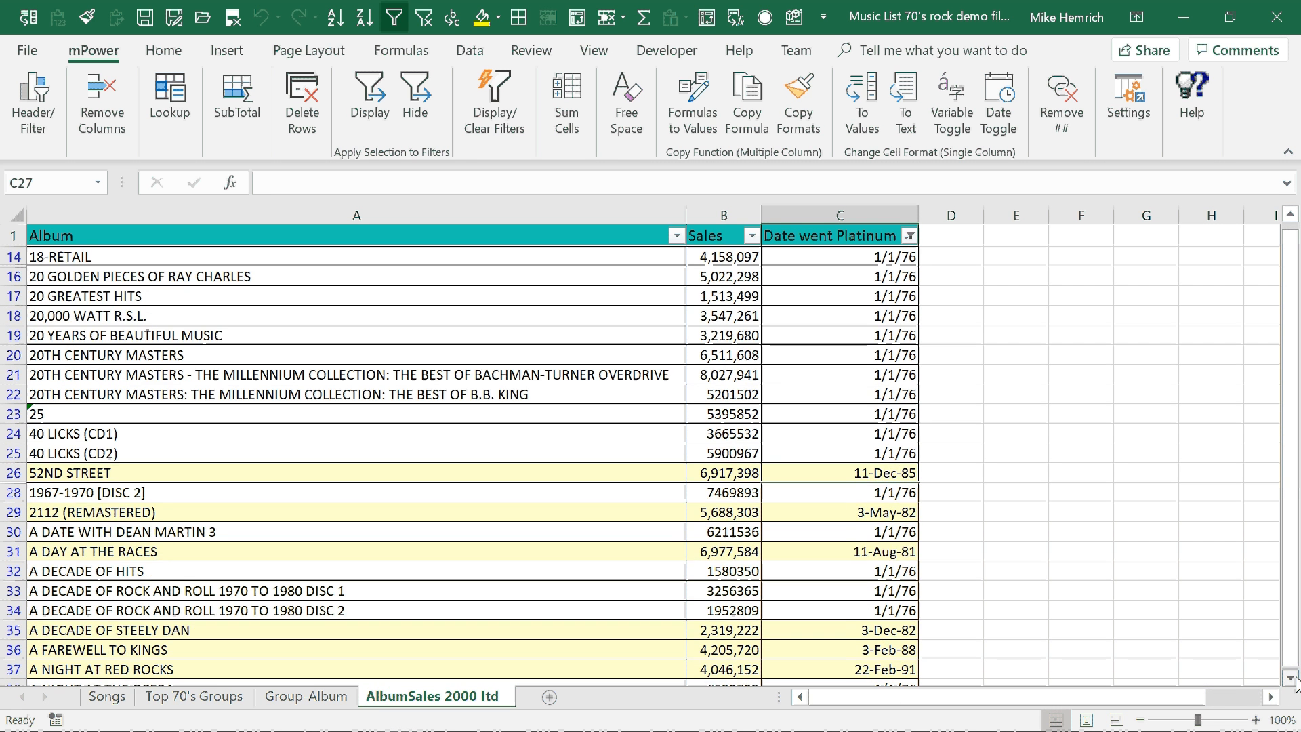
left_click(1297, 678)
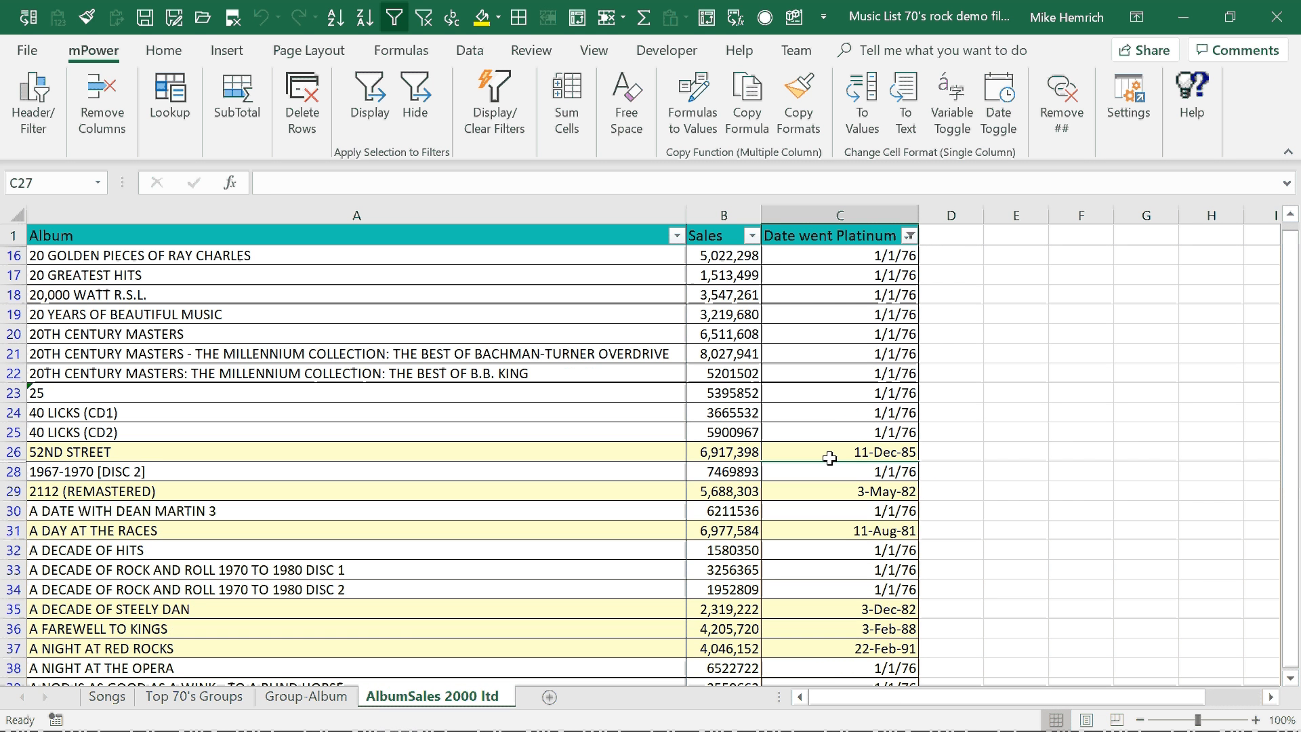
left_click(3, 452)
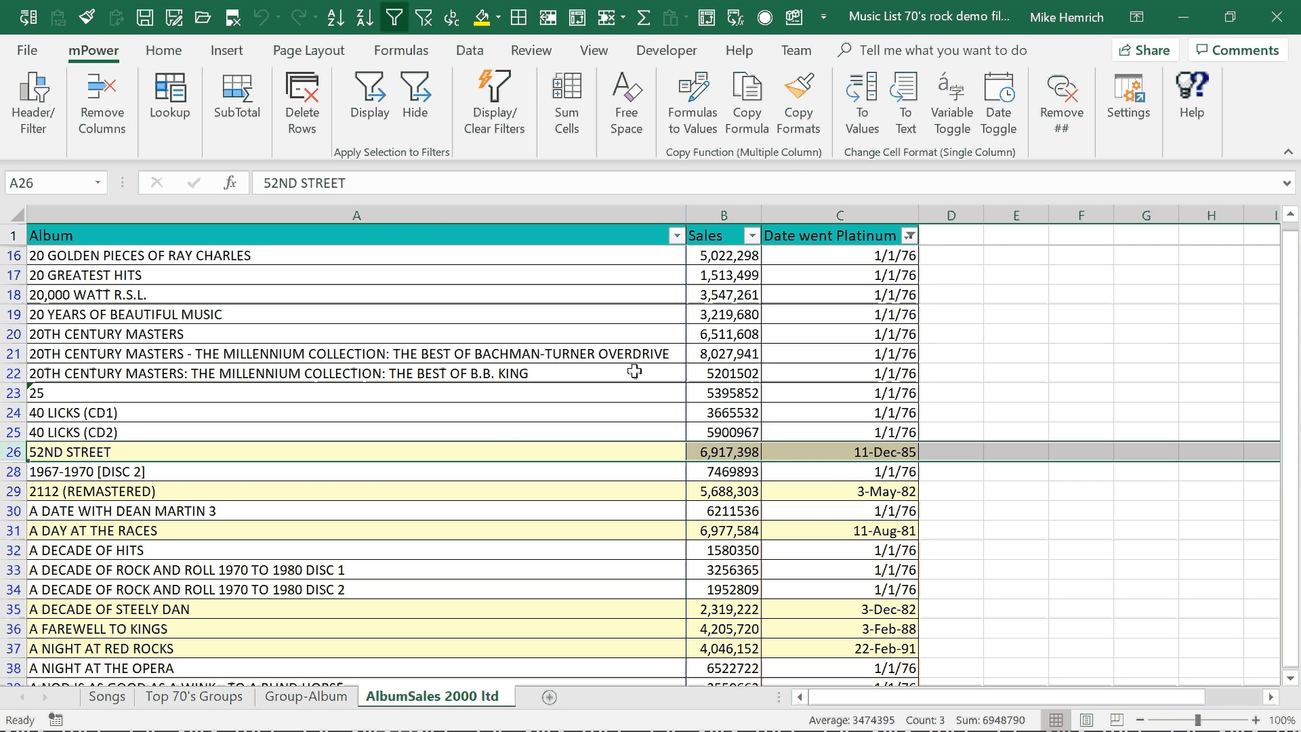
left_click(798, 98)
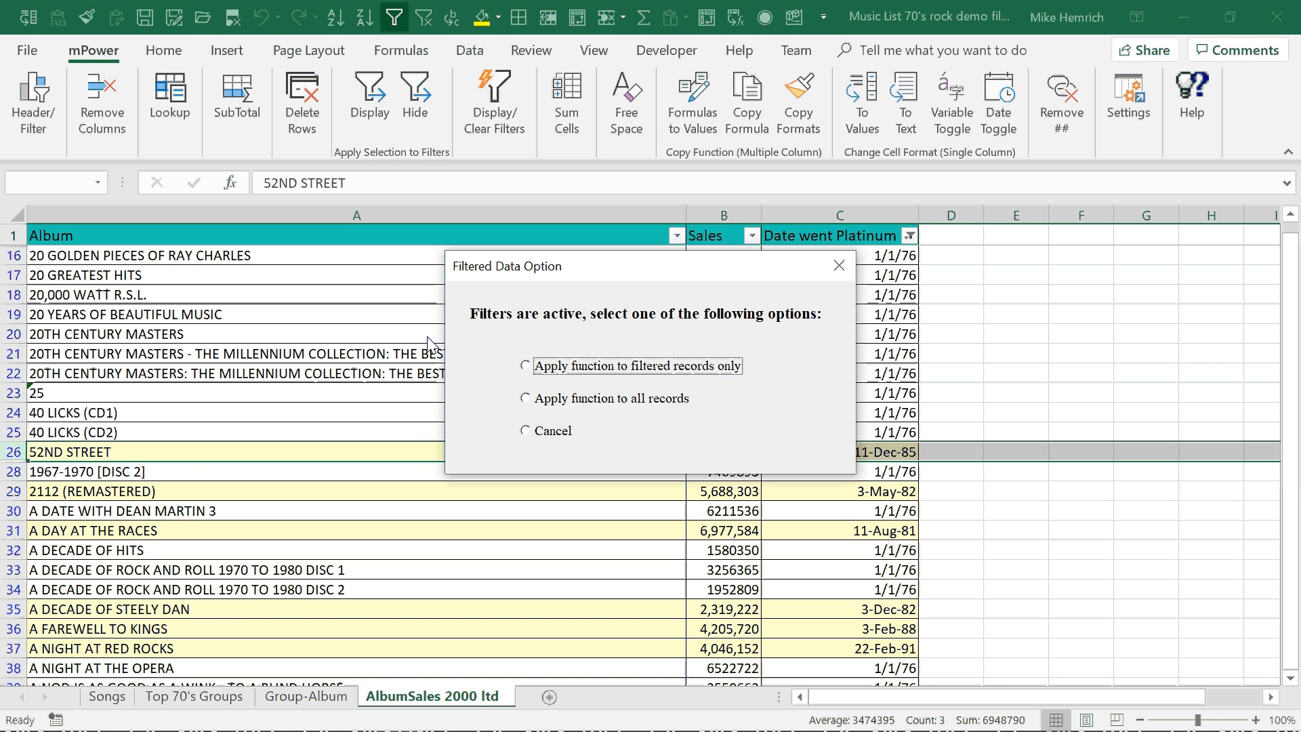
left_click(535, 366)
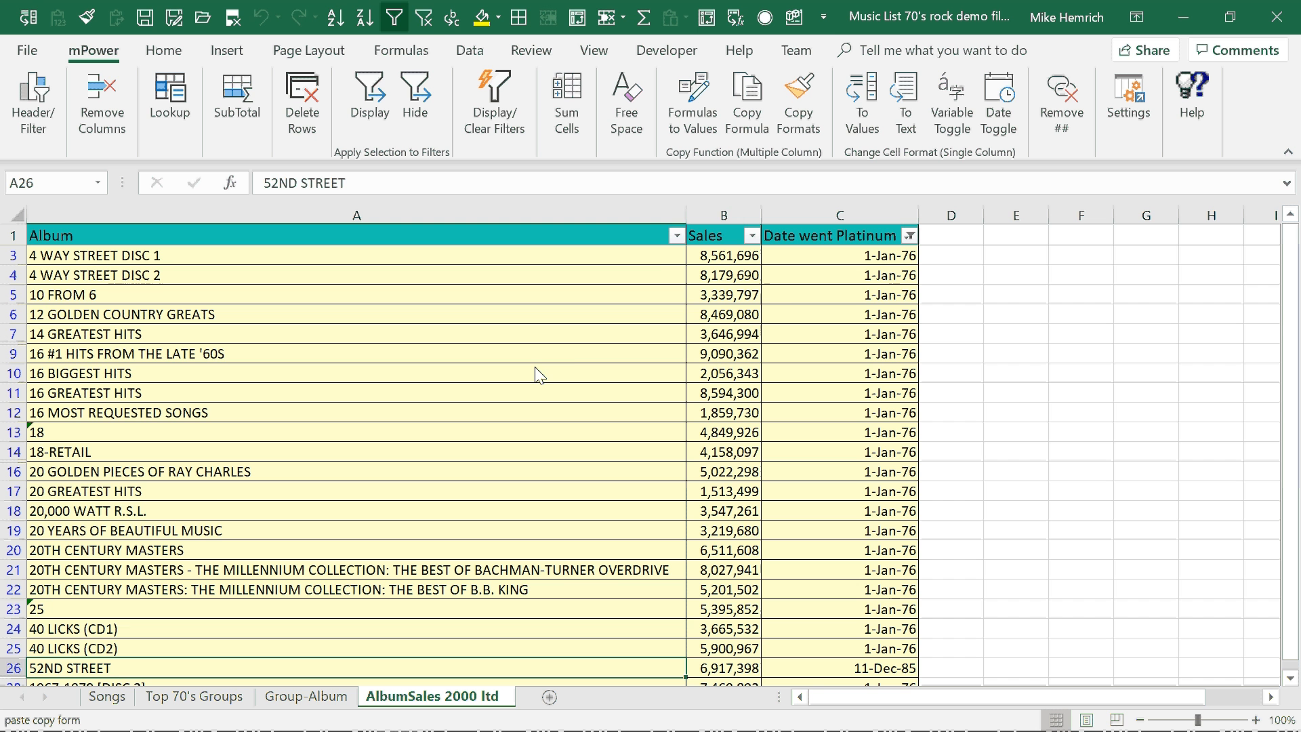
Clear the filter and enter the formula +B29+B29*.1 in D29 beside the 2112 (REMASTERED) record.
left_click(429, 24)
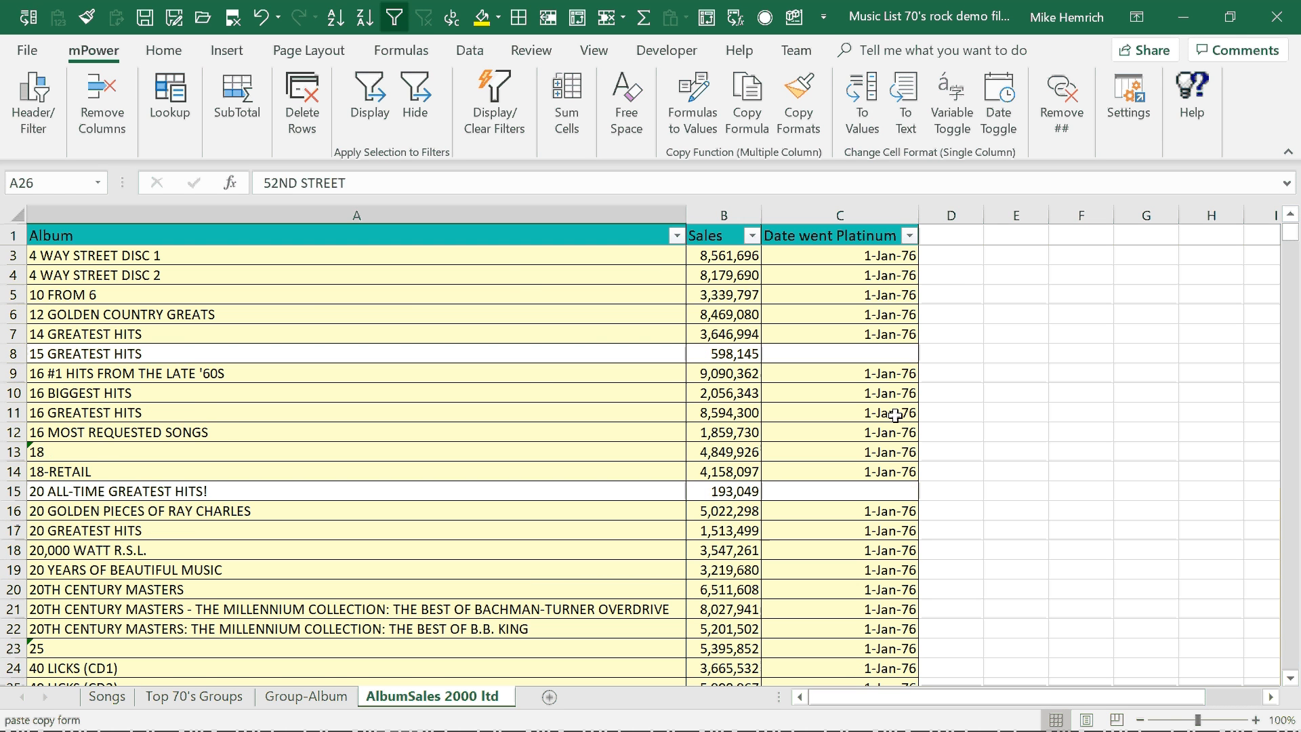
left_click(1288, 441)
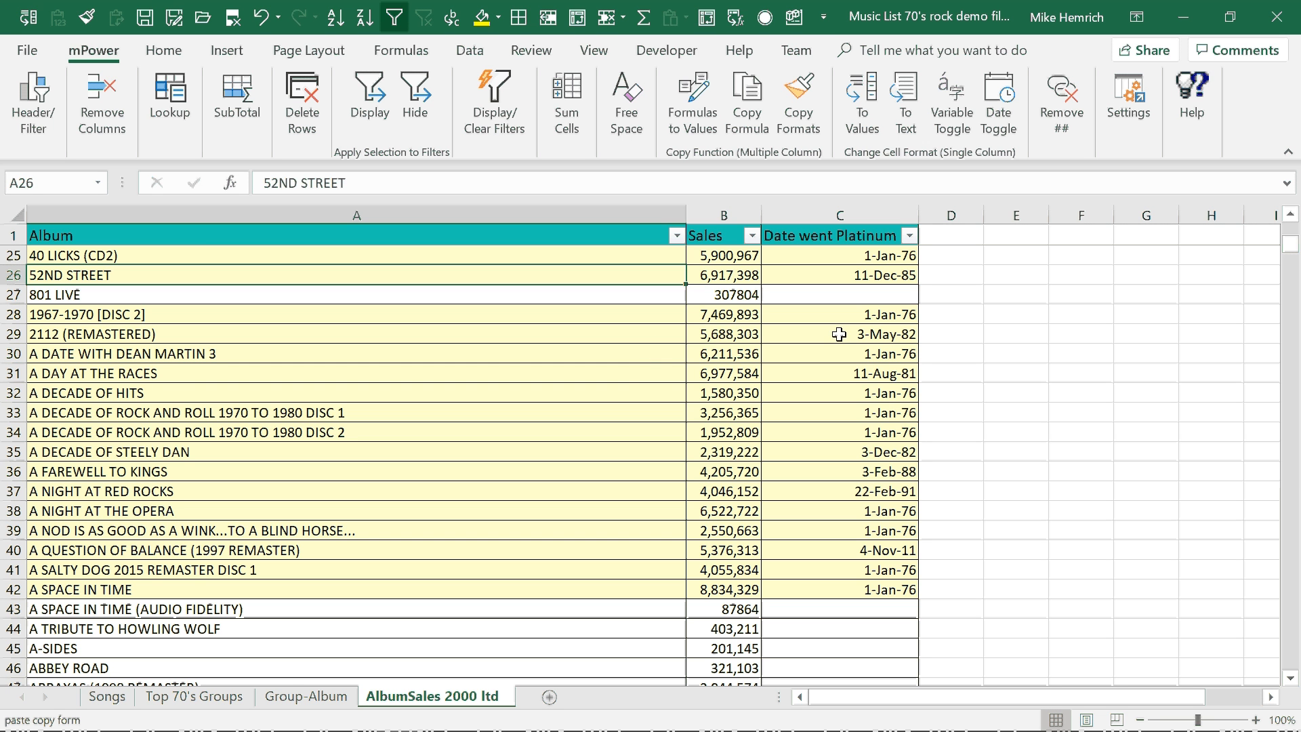
left_click(956, 334)
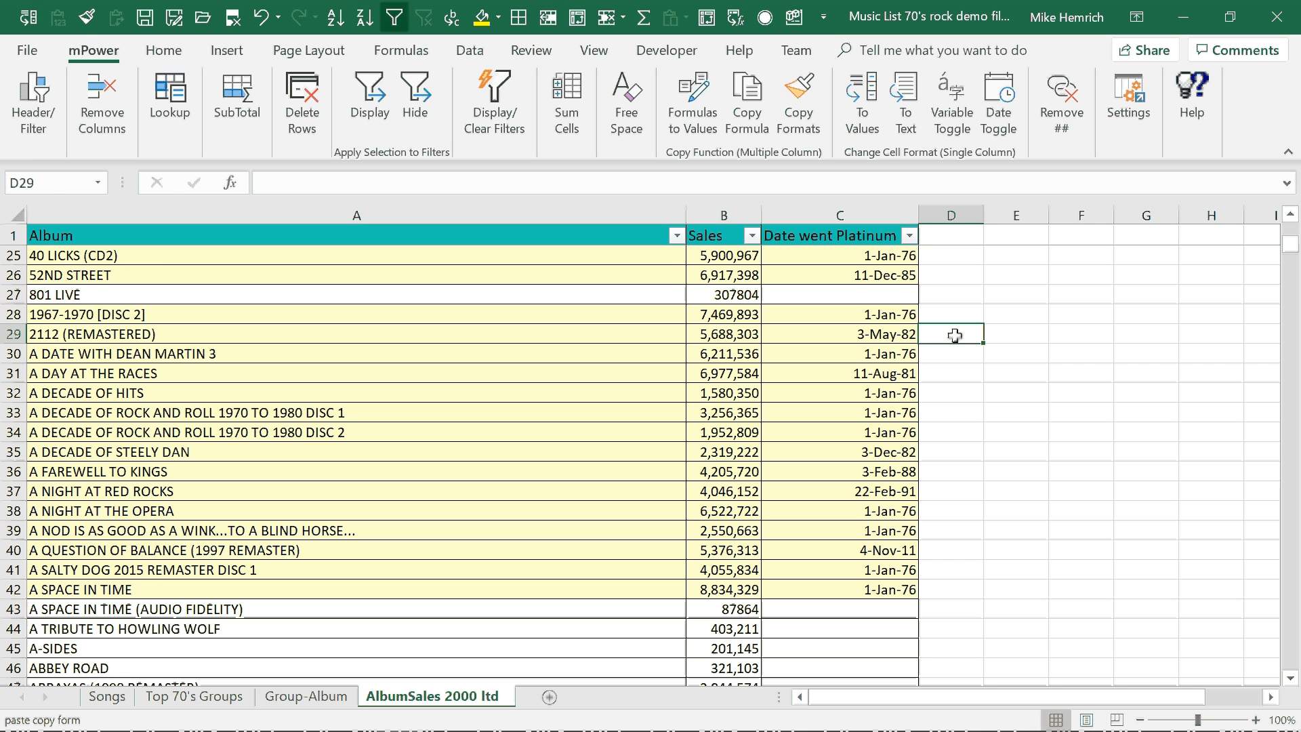
type("+")
key("Left")
key("Left")
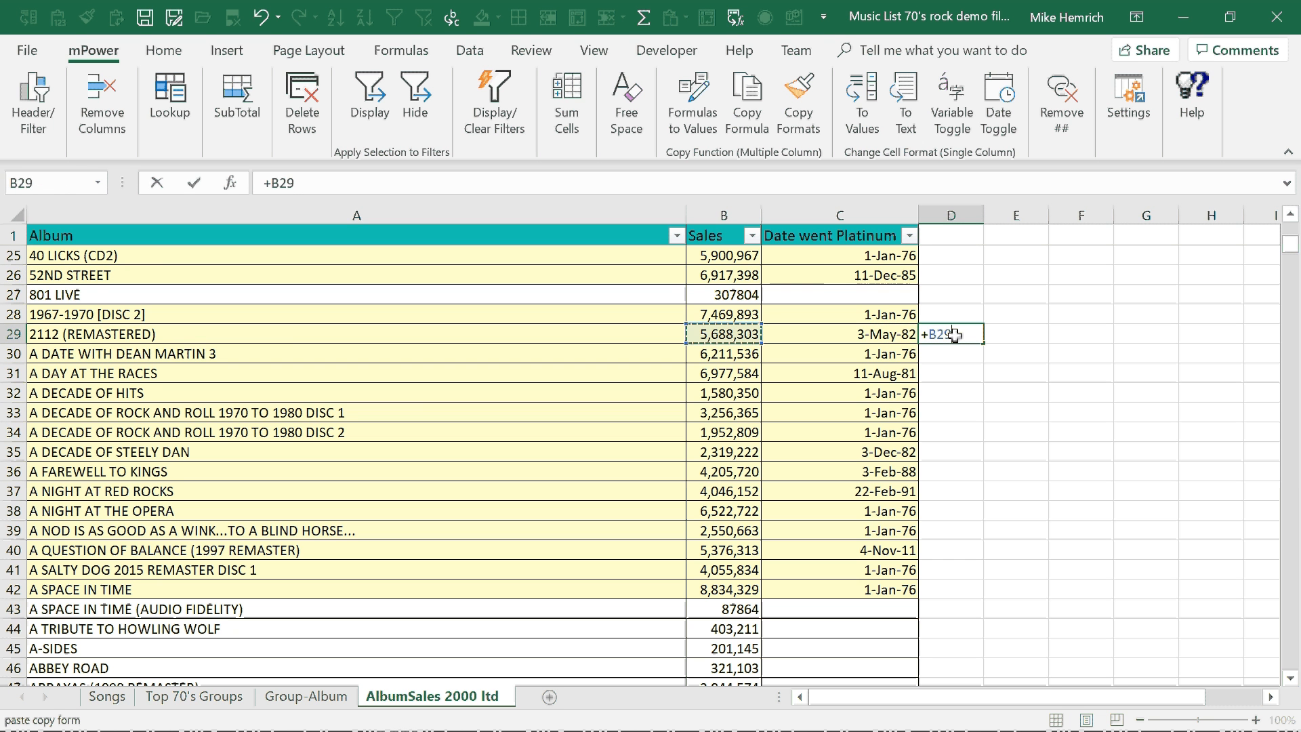
type("+")
key("Left")
key("Left")
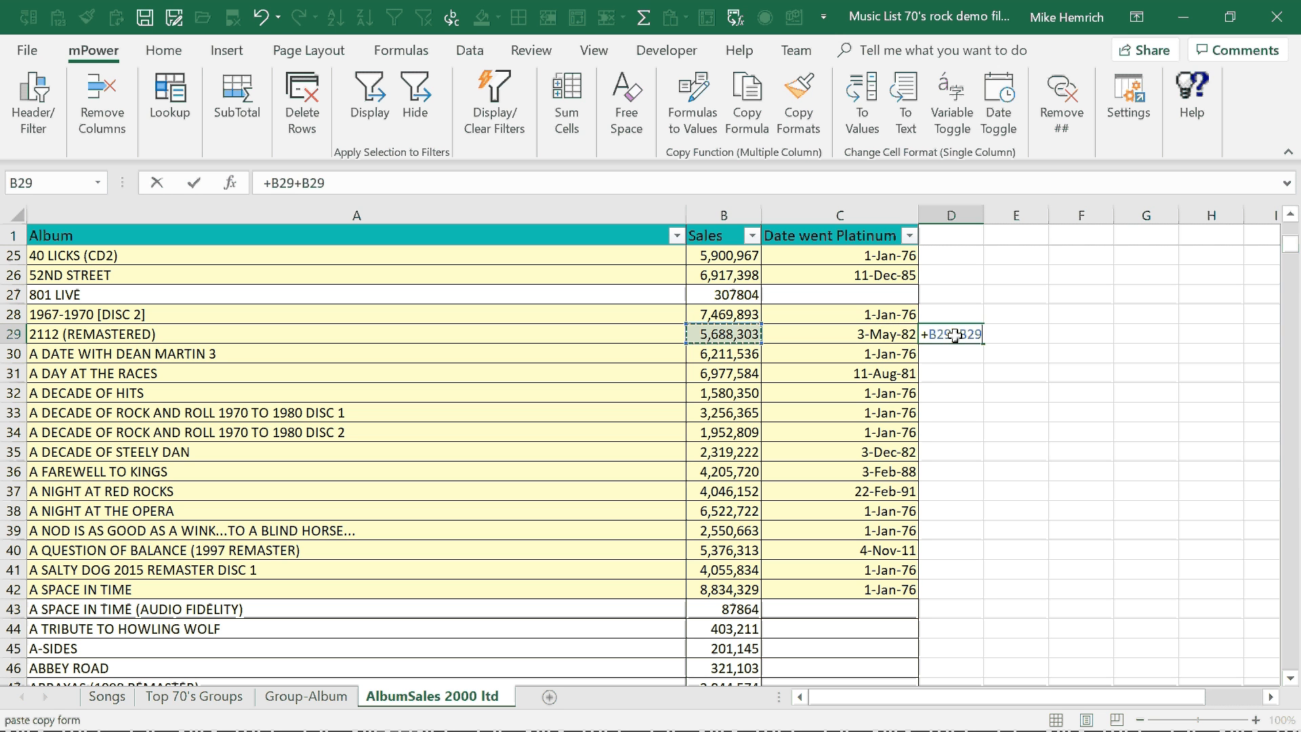
type("*.1)")
key("Return")
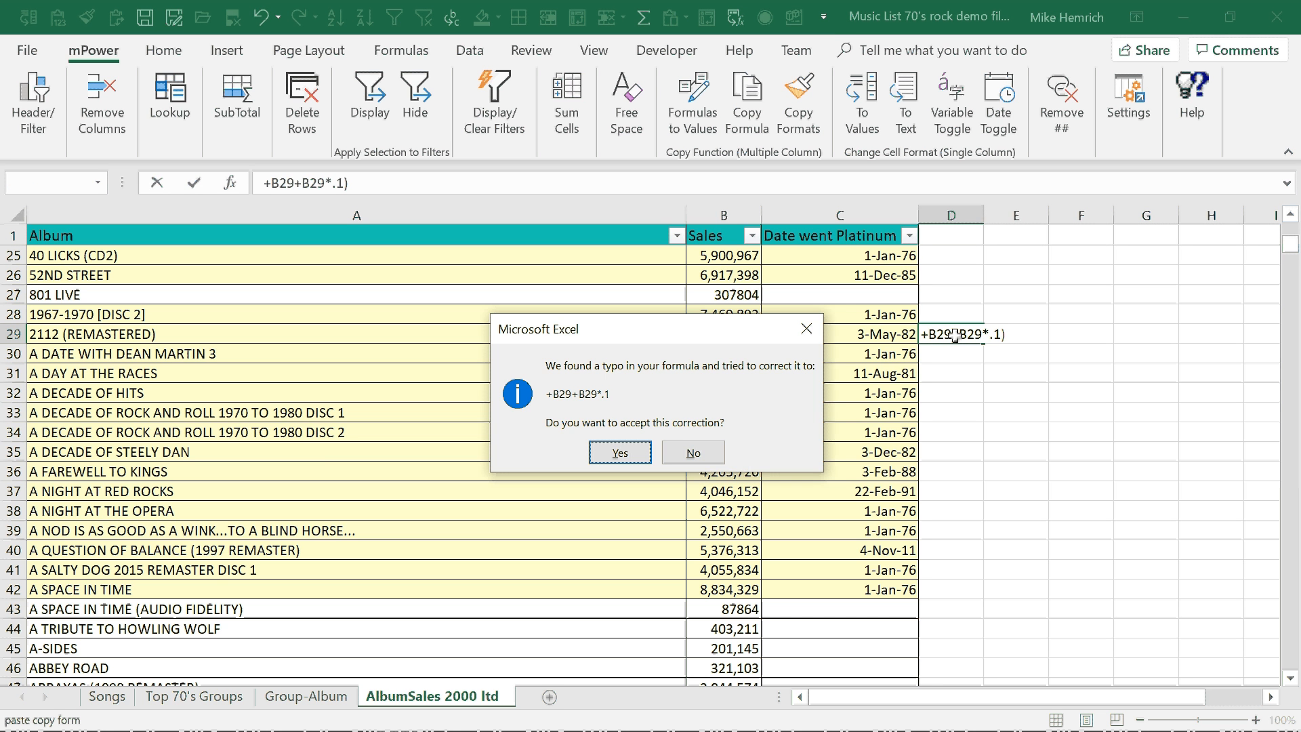
left_click(621, 453)
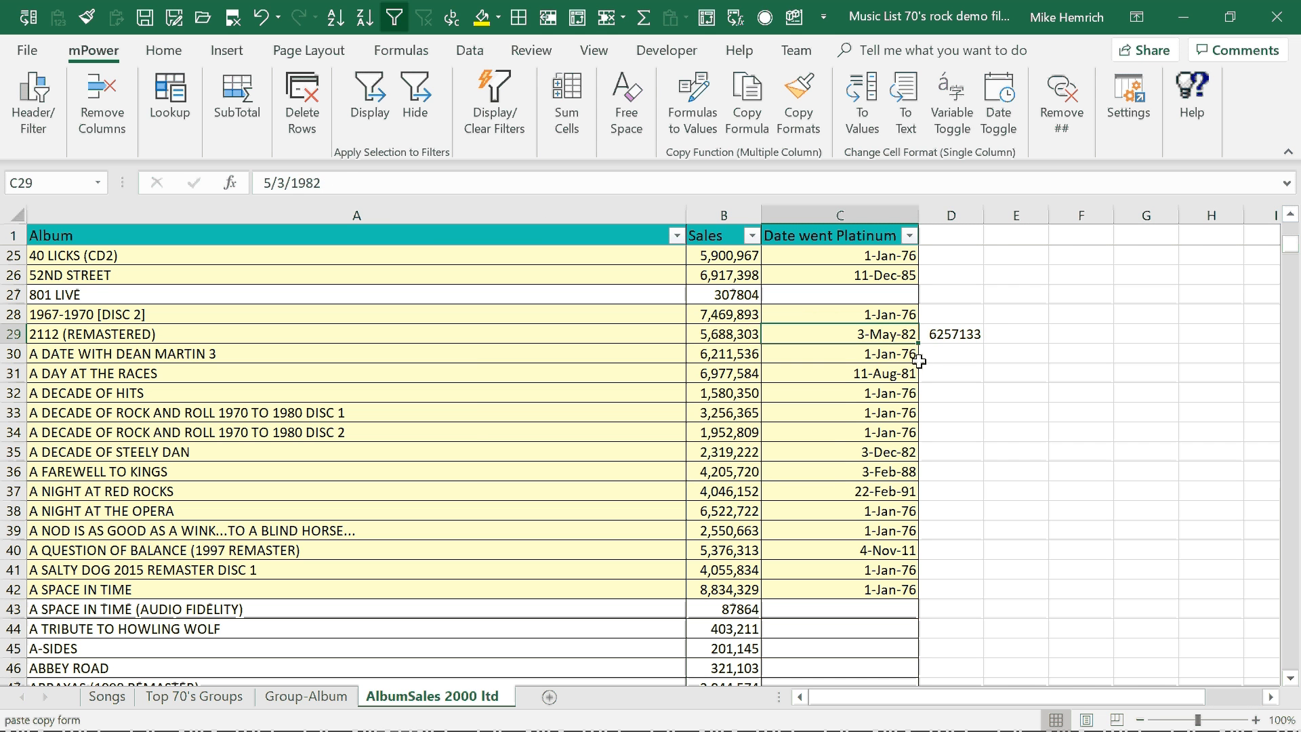
Edit the formula in D29 to read =+B29+(B29*0.1).
left_click(951, 333)
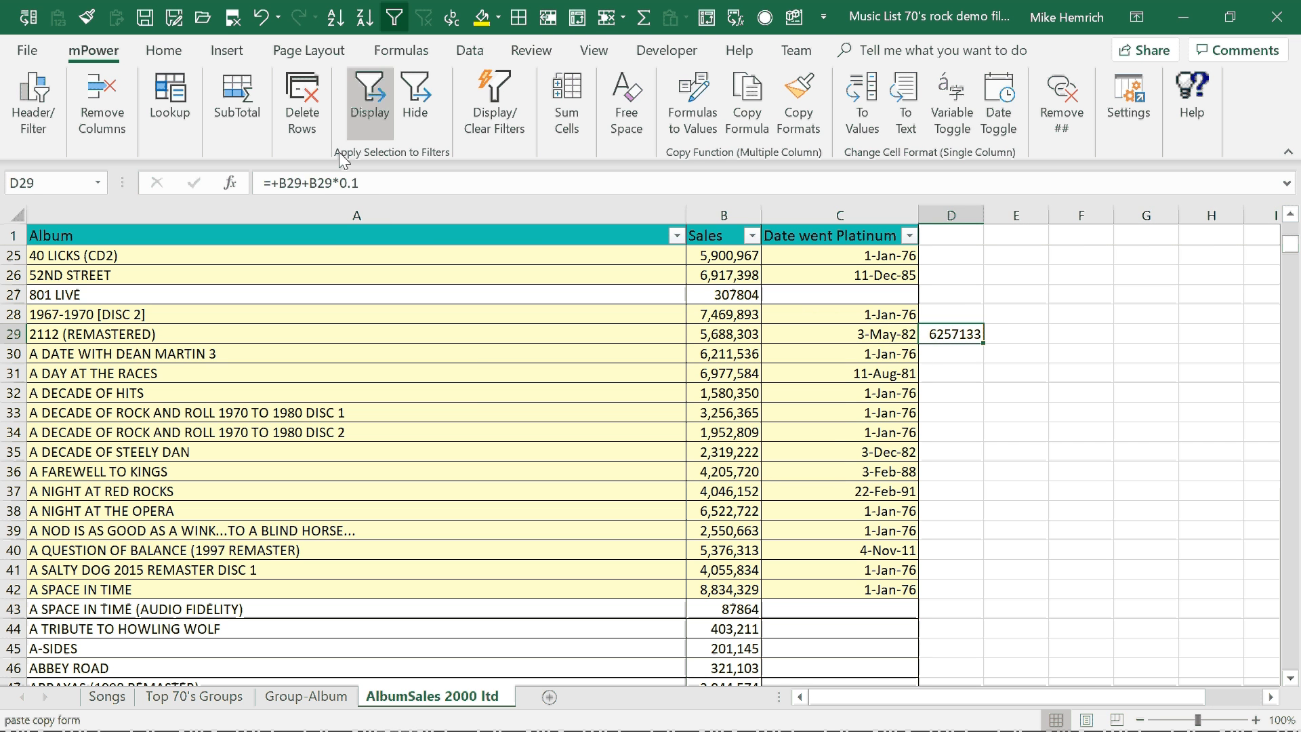
left_click(310, 184)
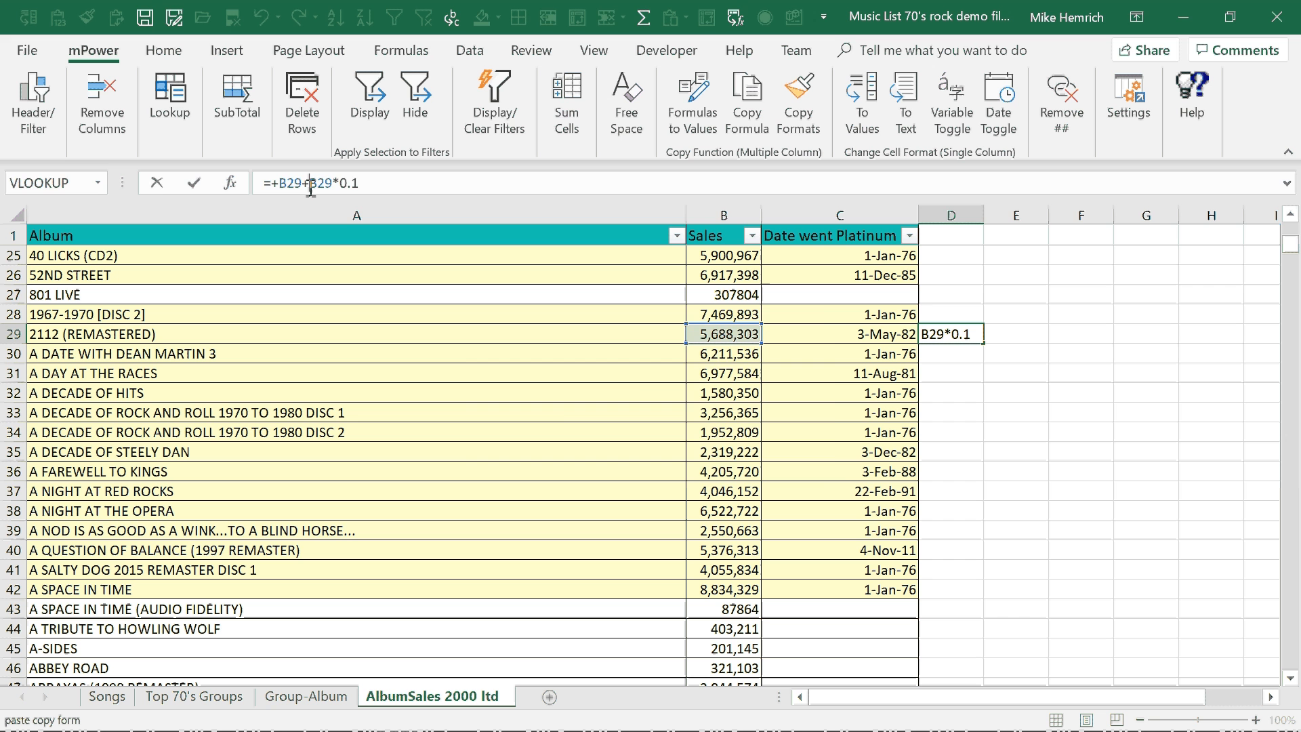
type("(")
key("Return")
key("Return")
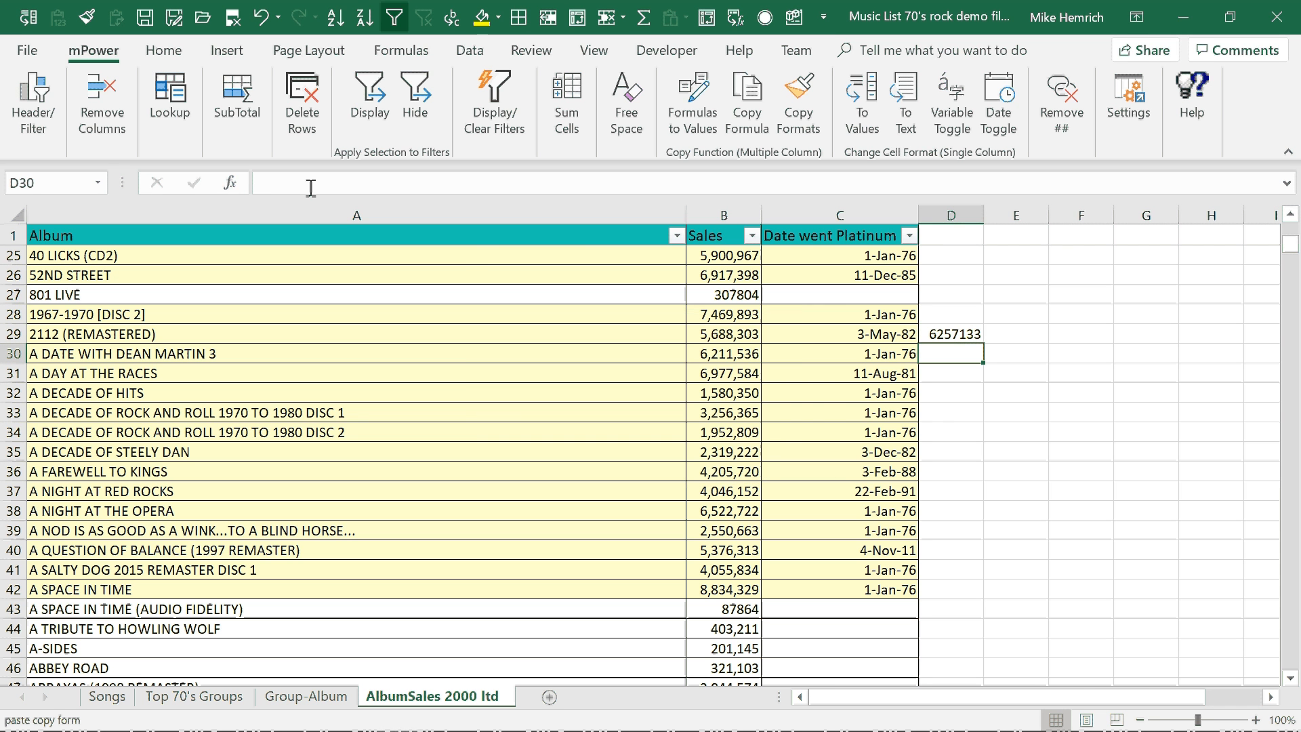
left_click(956, 337)
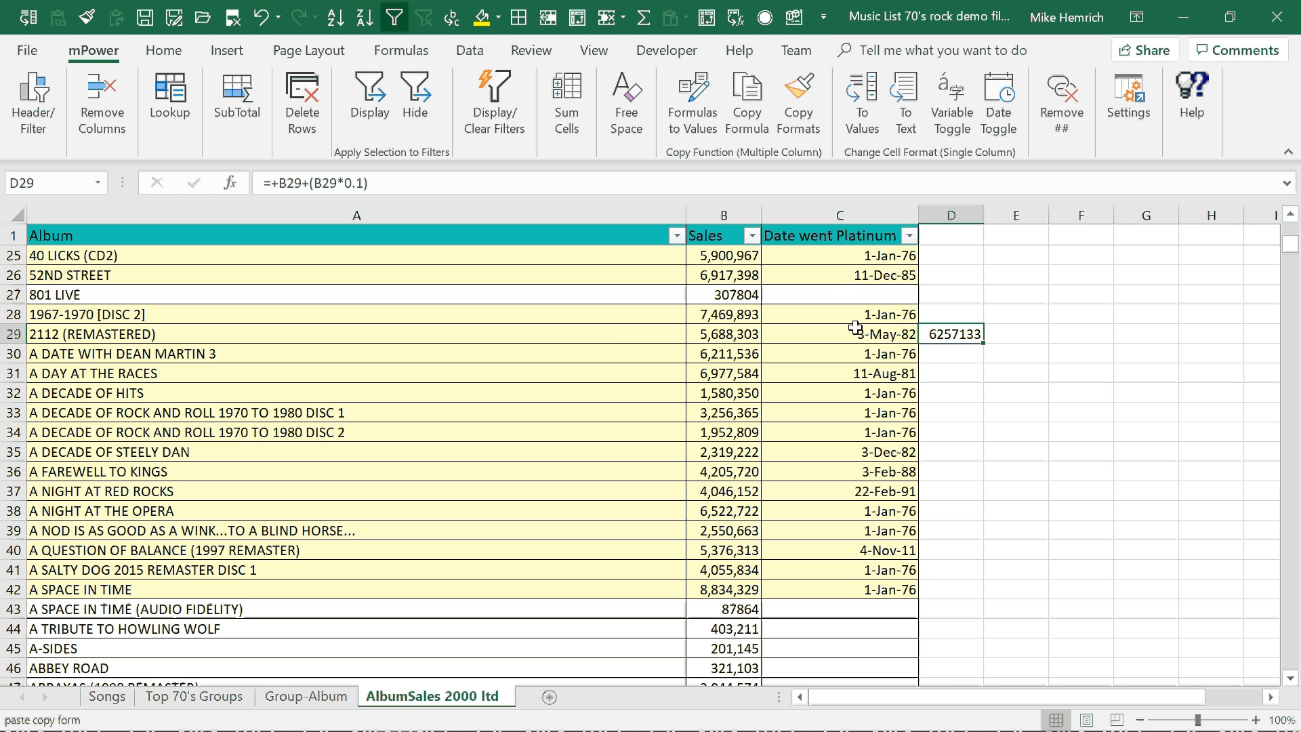
Hide the records with a blank Date went Platinum and copy the D29 formula down the column to all records.
left_click(831, 288)
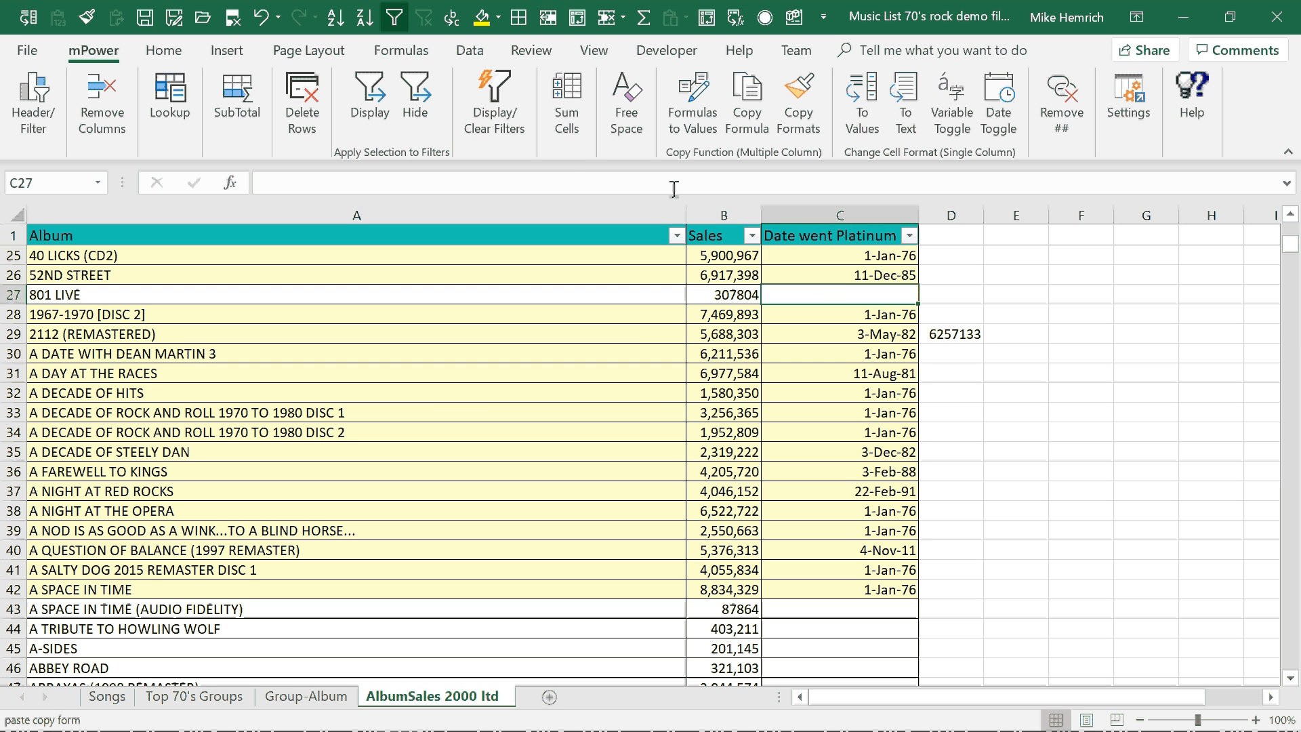
left_click(417, 105)
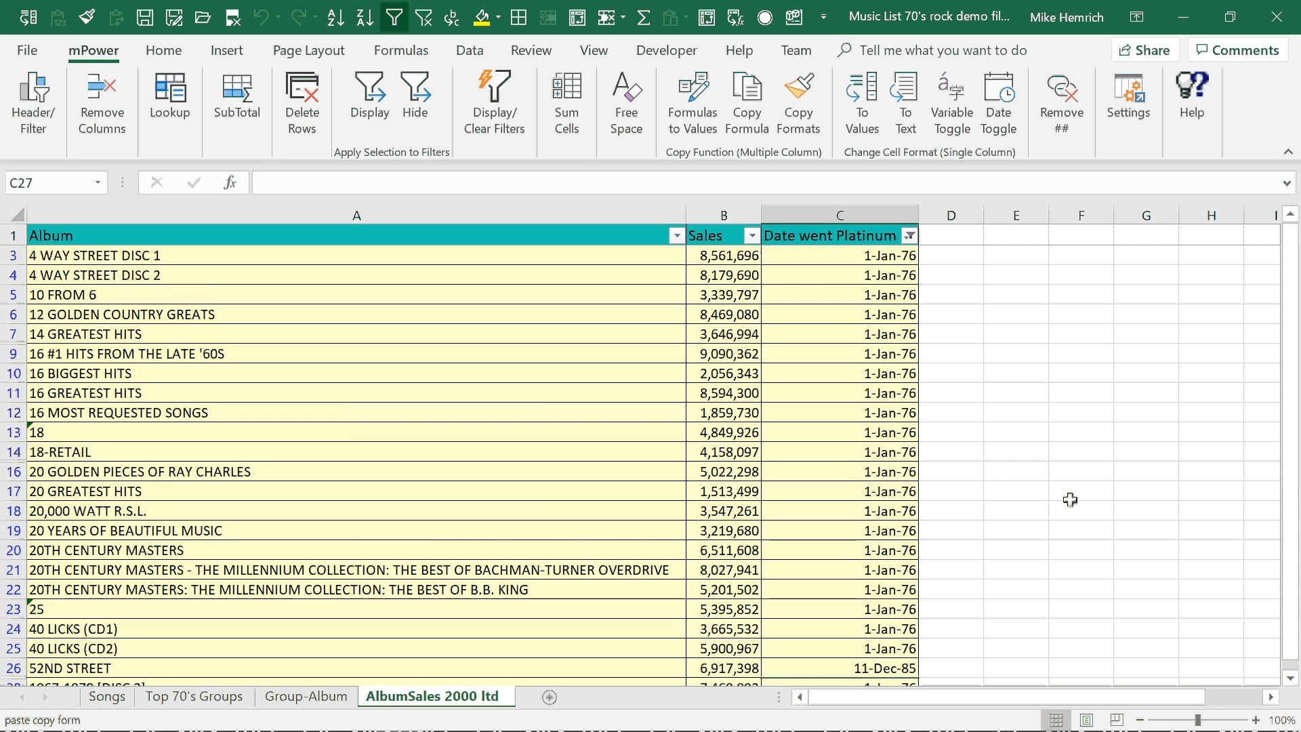
scroll(1007, 542, "down", 3)
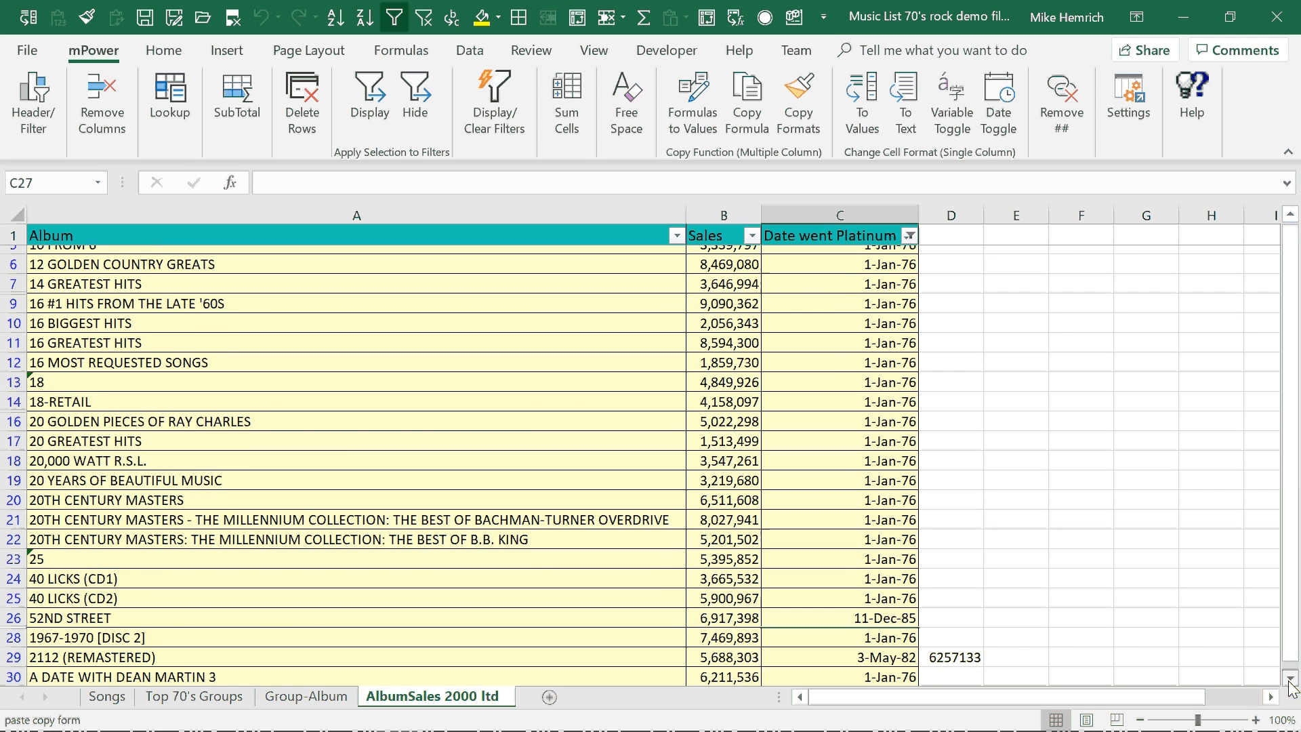
left_click(965, 552)
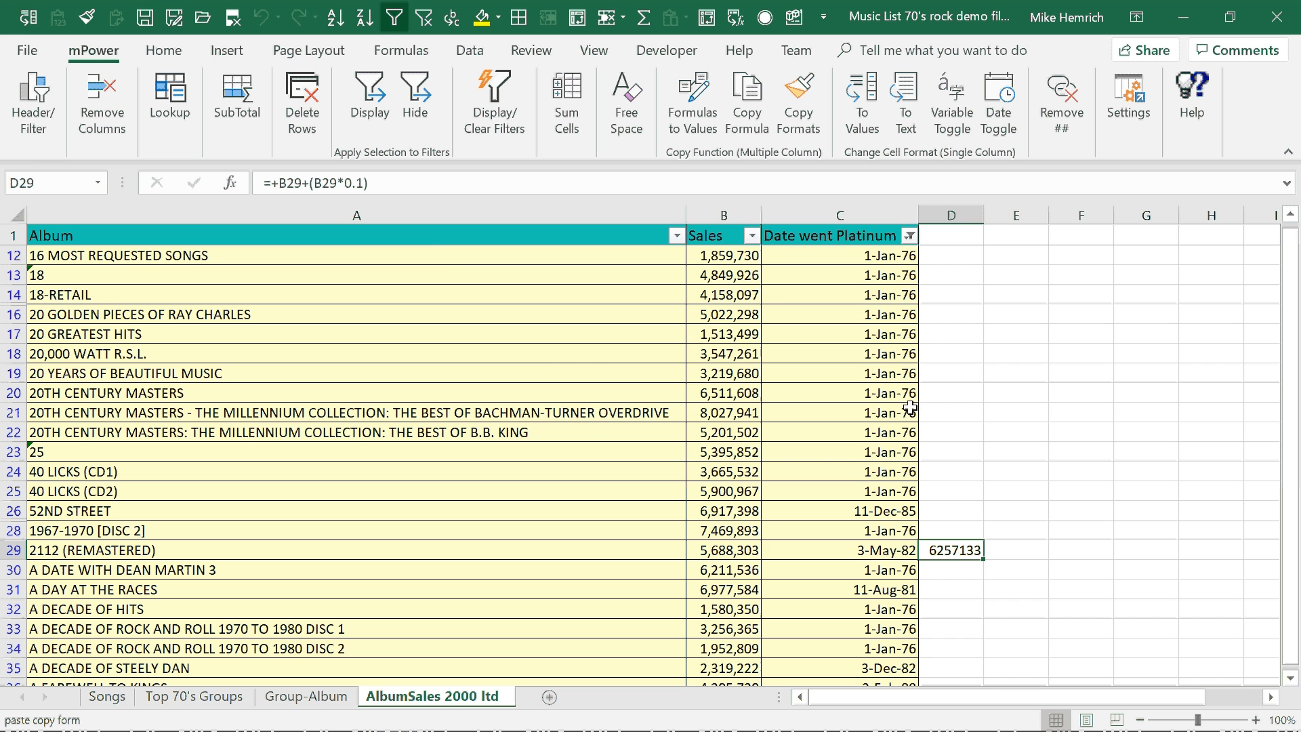
left_click(749, 105)
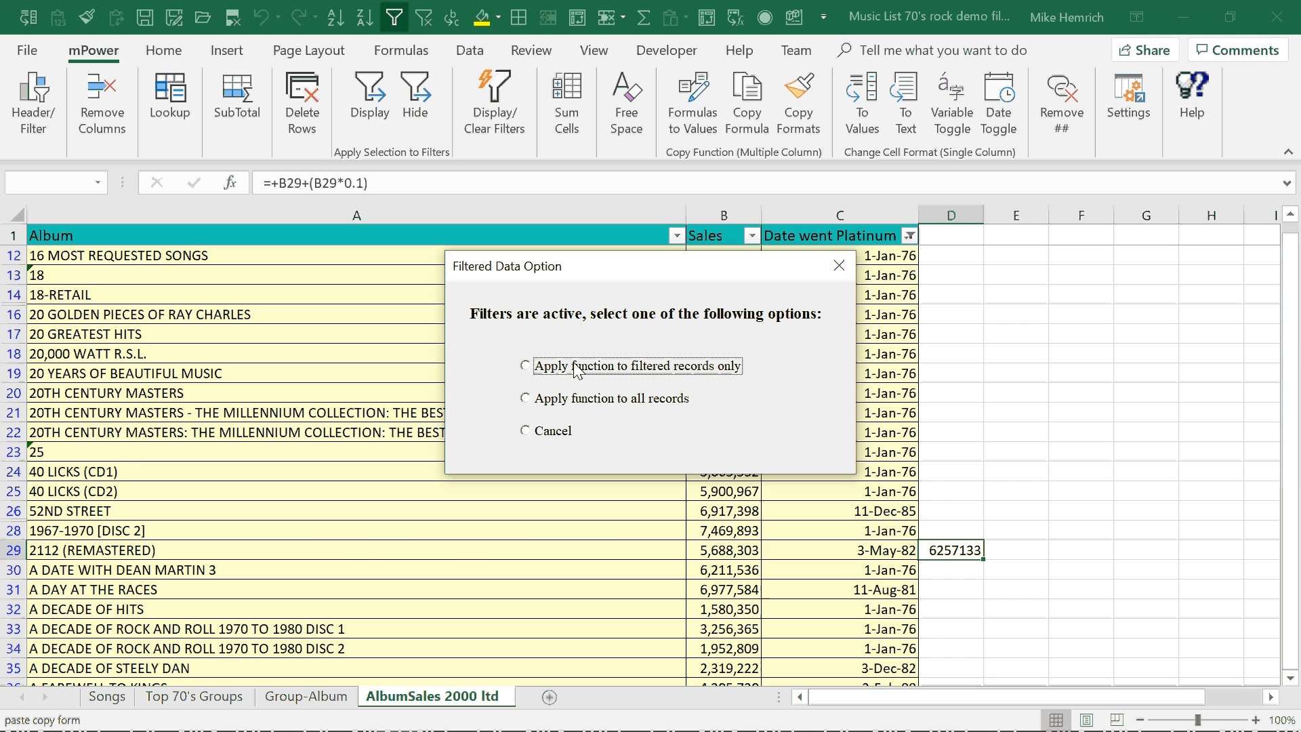
left_click(584, 402)
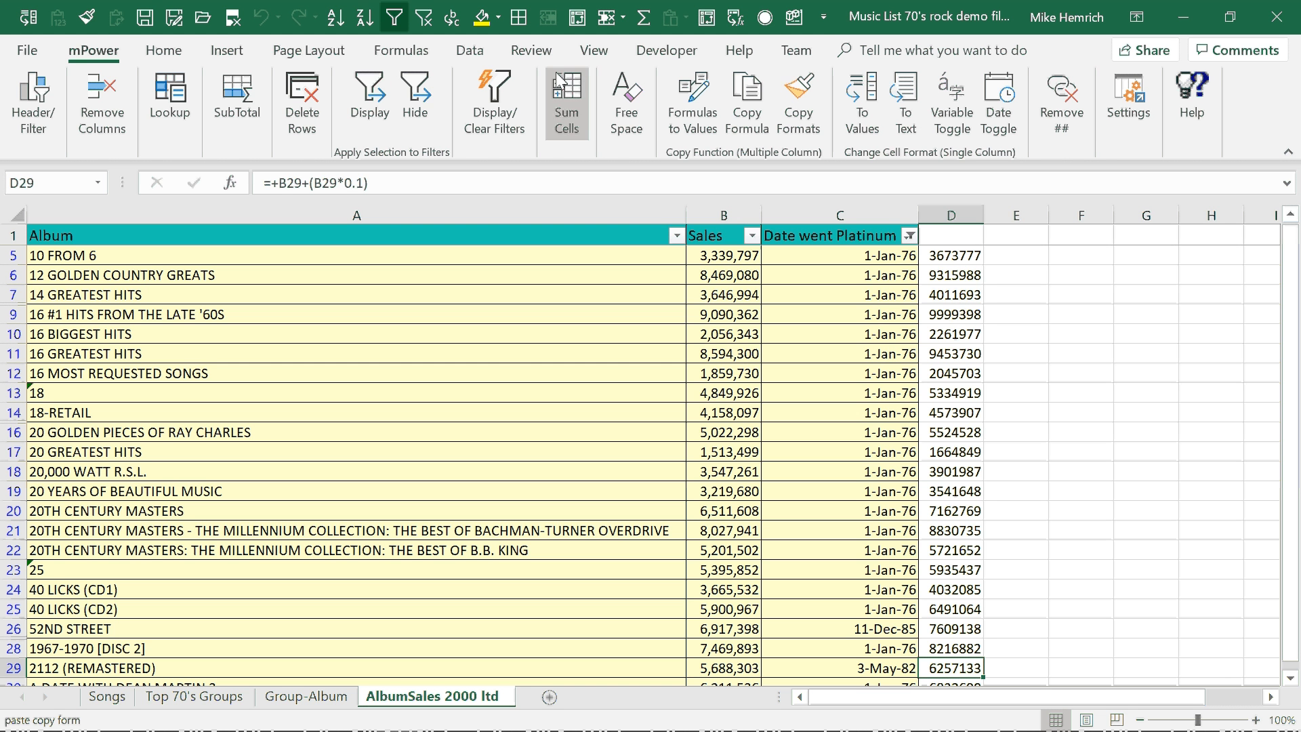
Clear the filter and check the copied formula in D6.
left_click(423, 18)
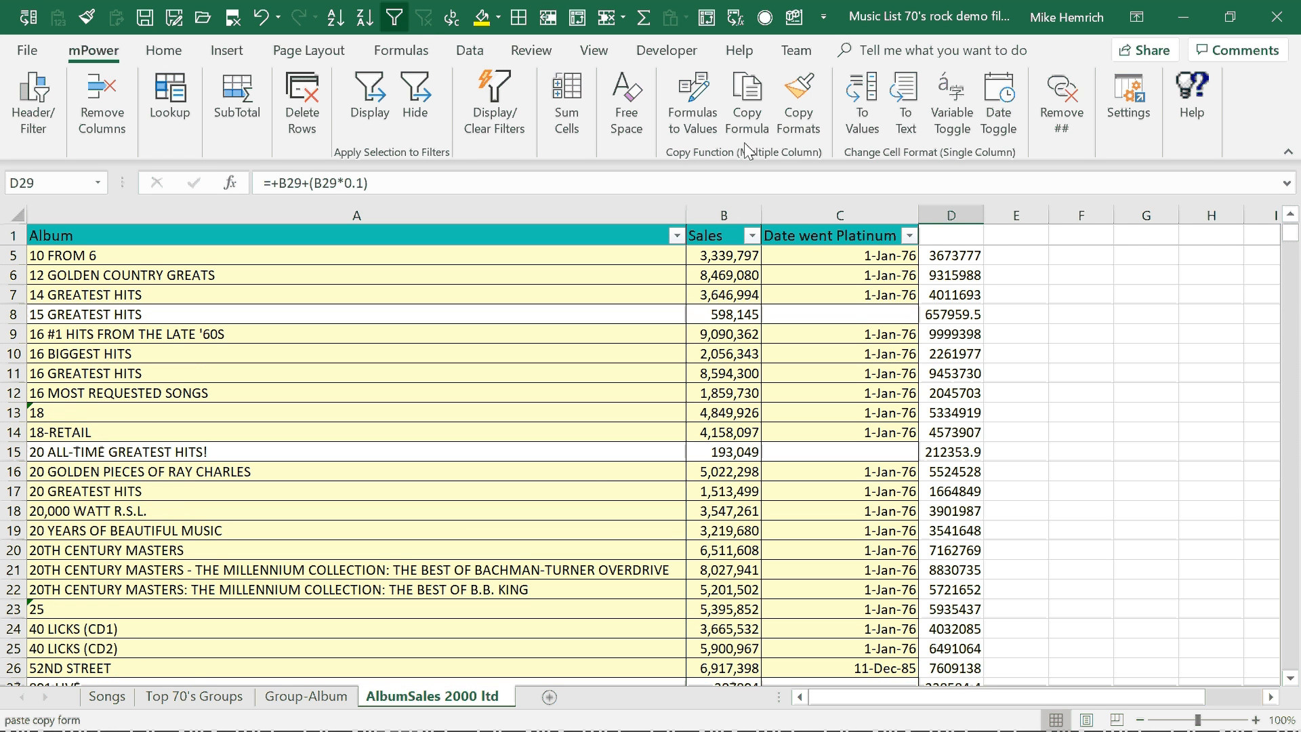
left_click(954, 274)
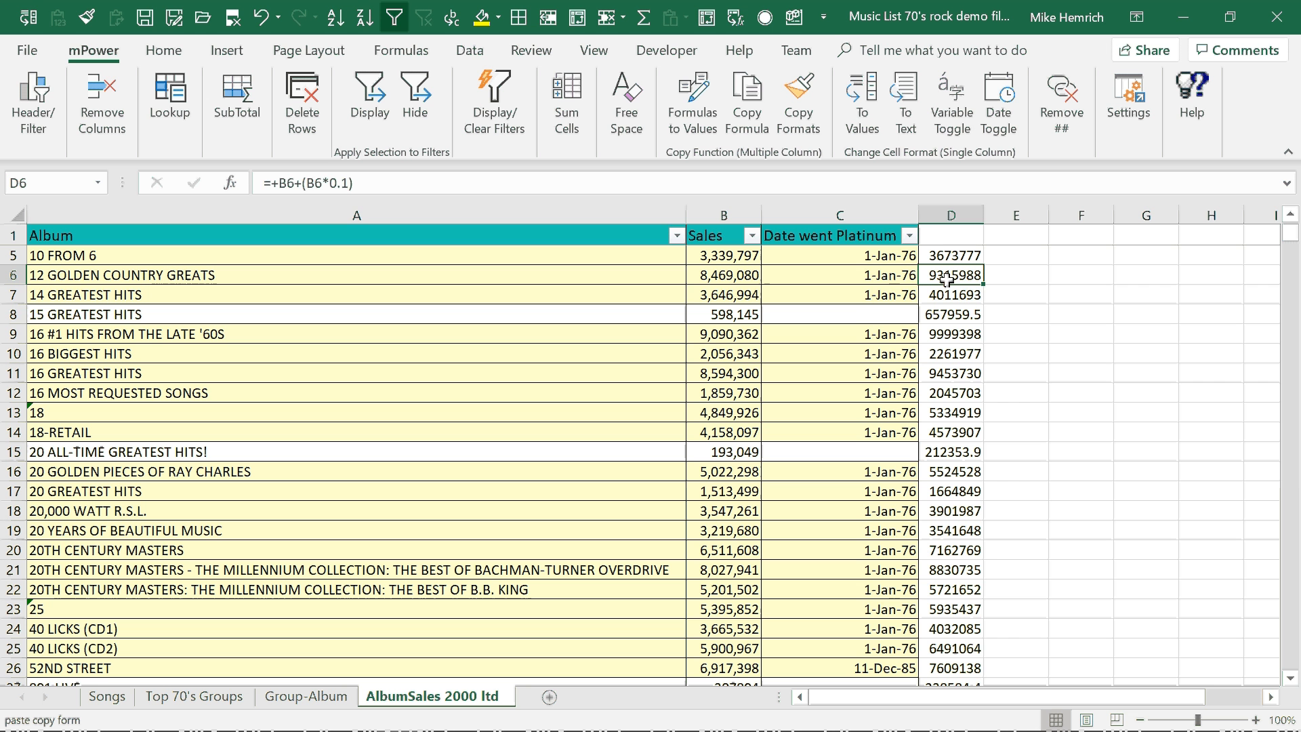
Hide the blank Date went Platinum records and convert column D's formulas to values for the filtered records only.
left_click(849, 314)
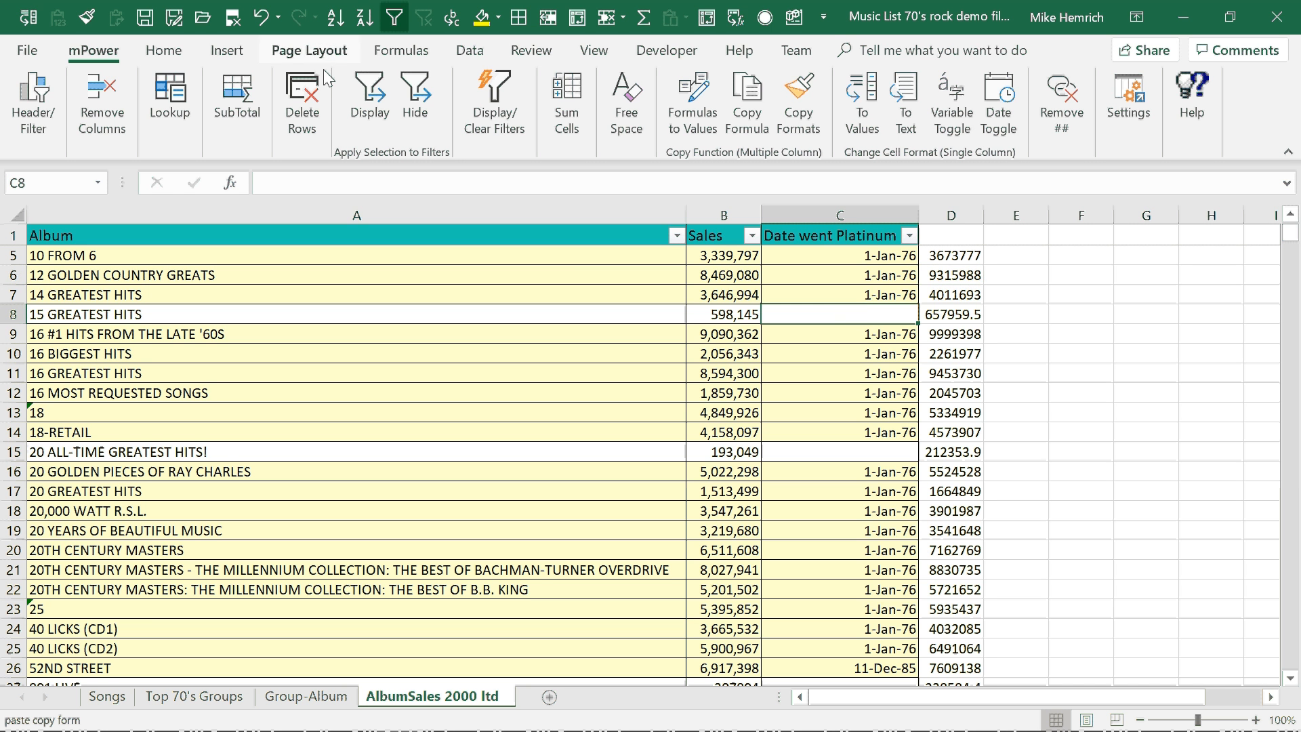
left_click(415, 101)
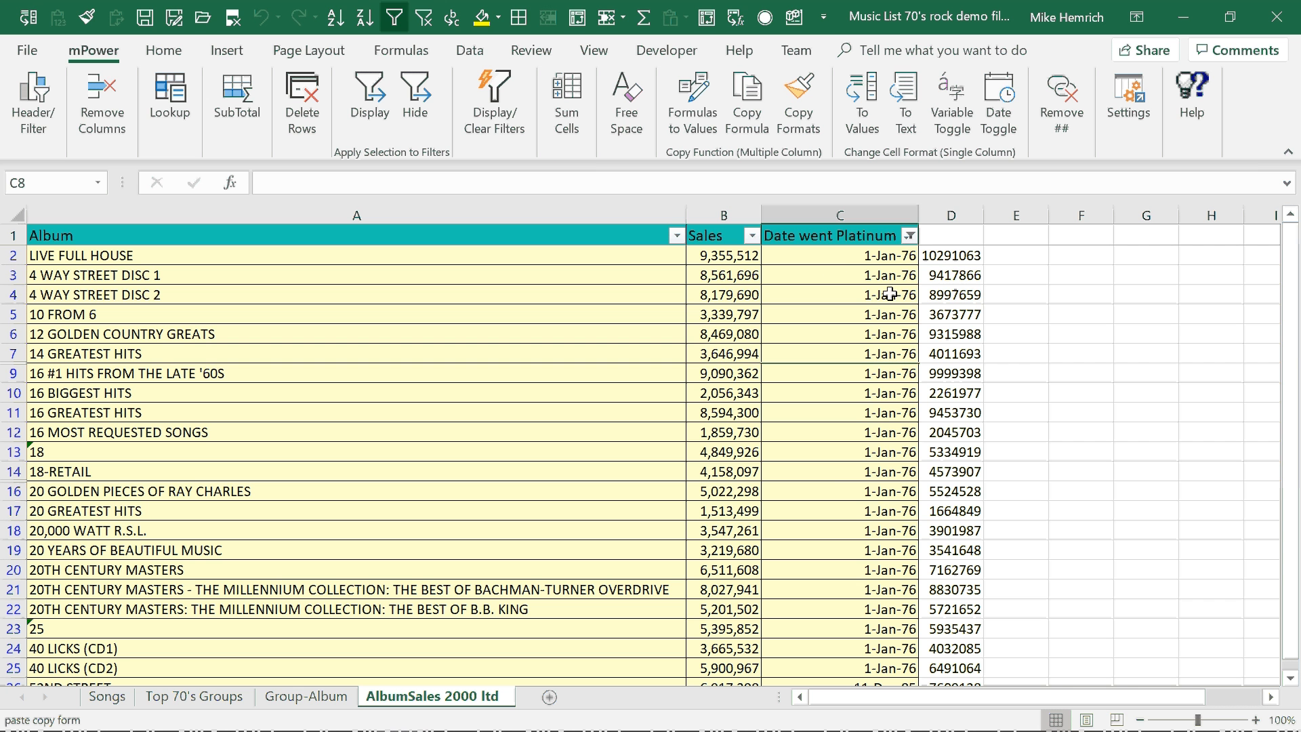
left_click(944, 274)
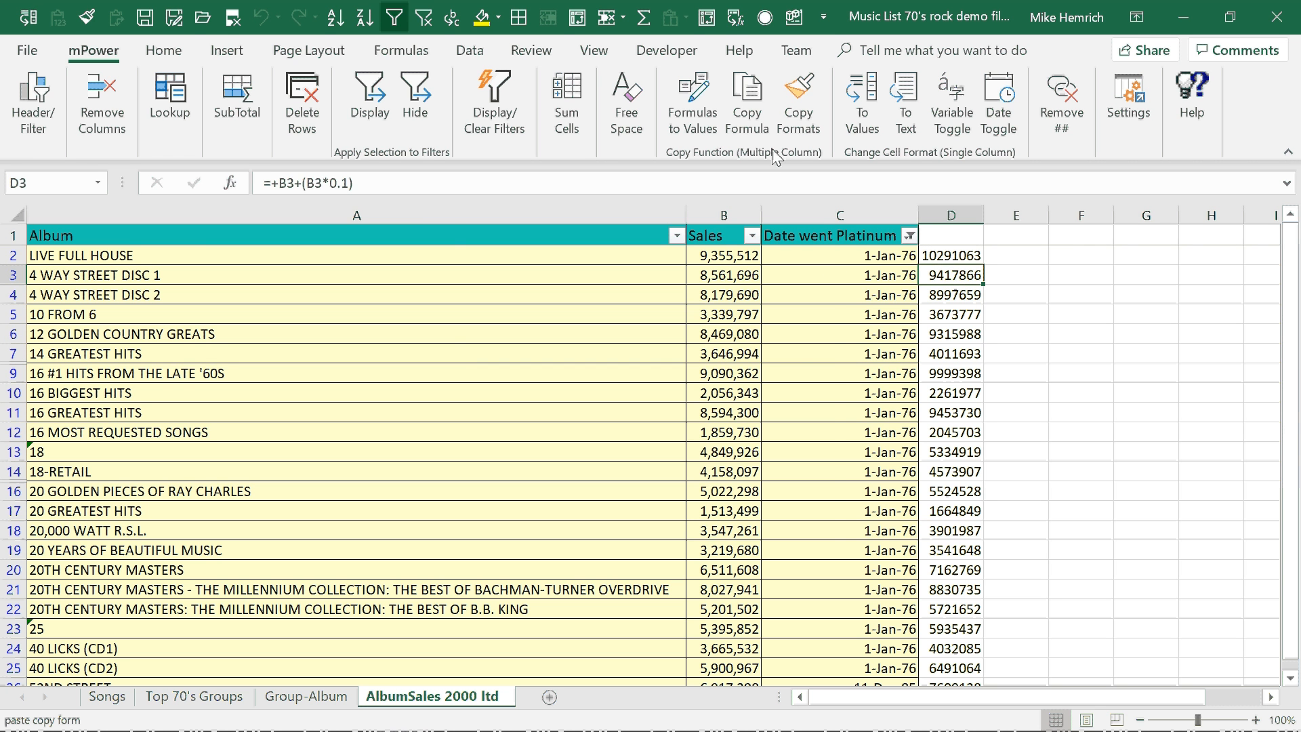
left_click(689, 77)
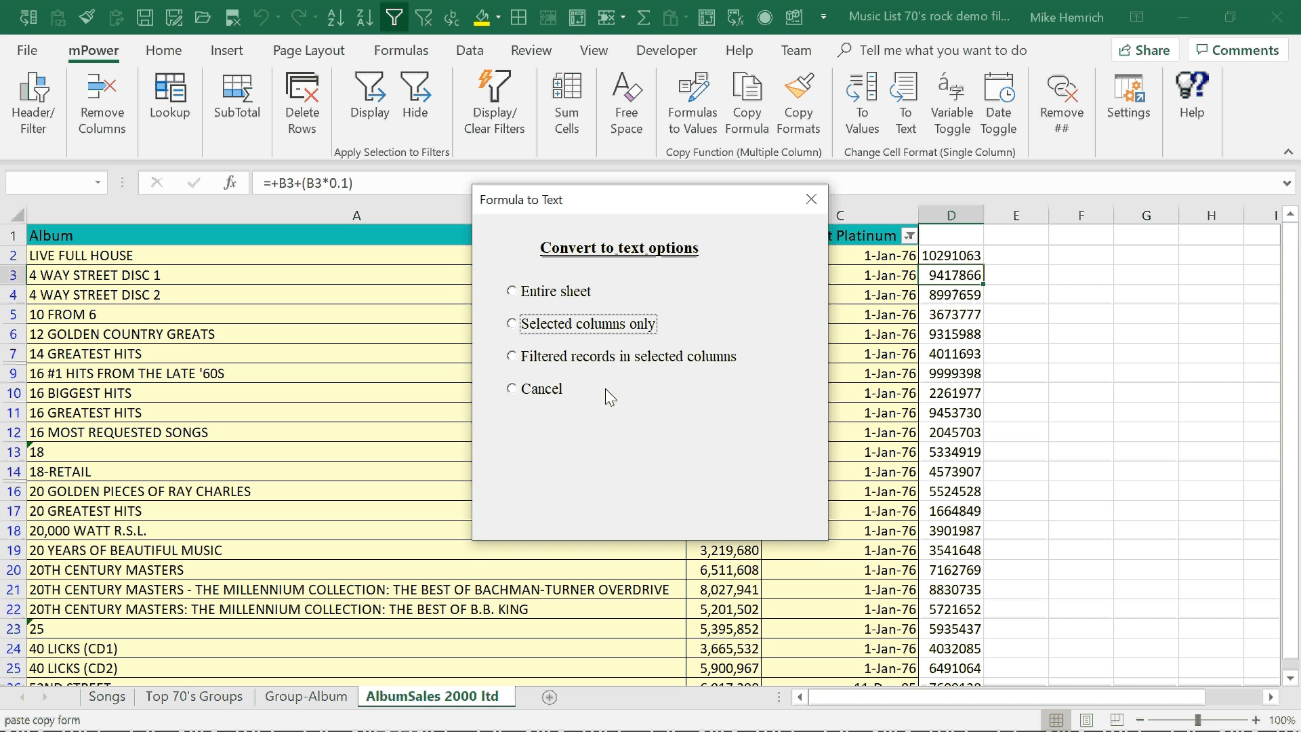
left_click(553, 355)
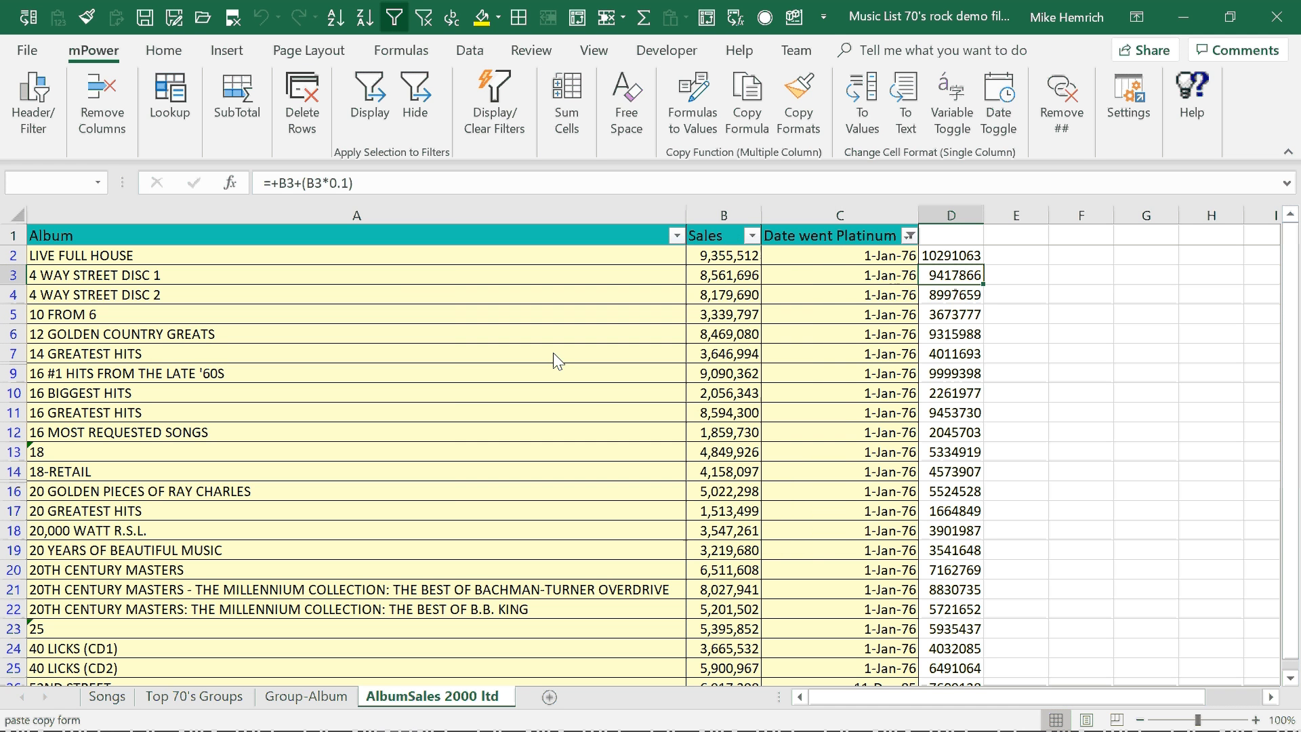
left_click(946, 280)
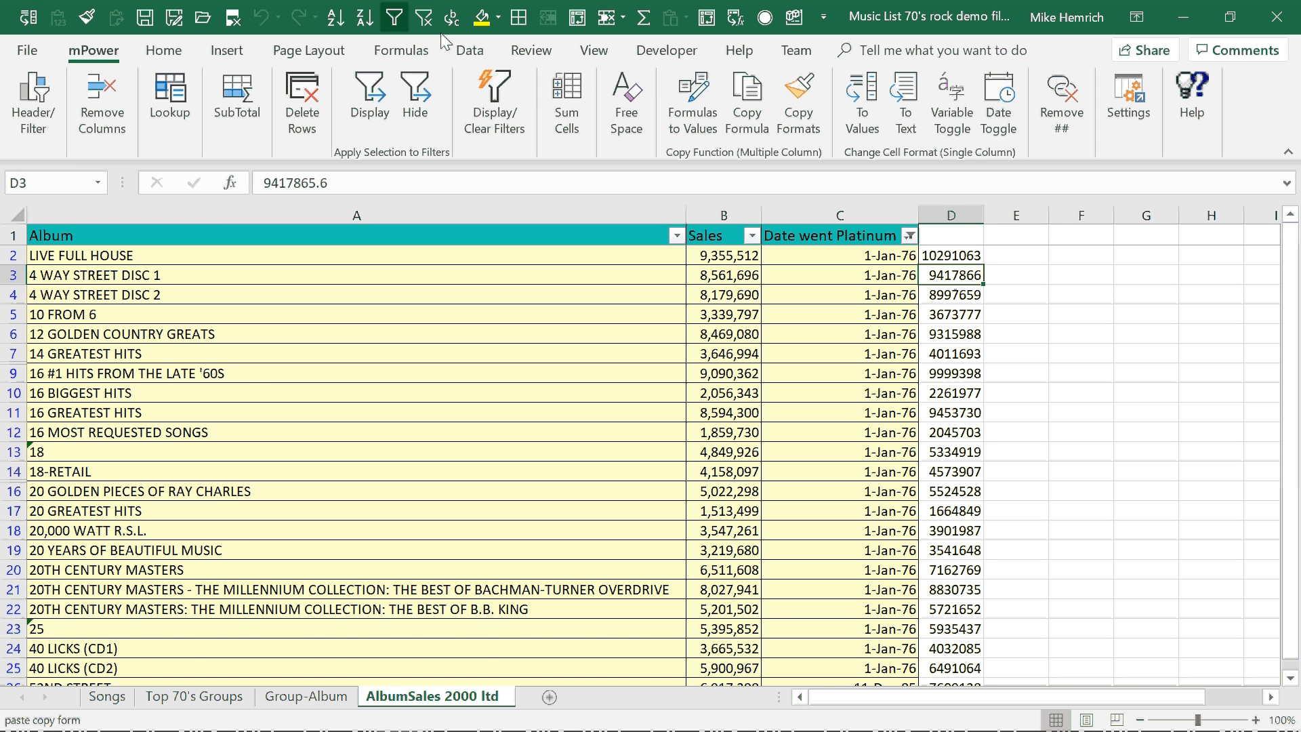
Clear the filter and check the column D contents of the 15 GREATEST HITS record.
left_click(427, 19)
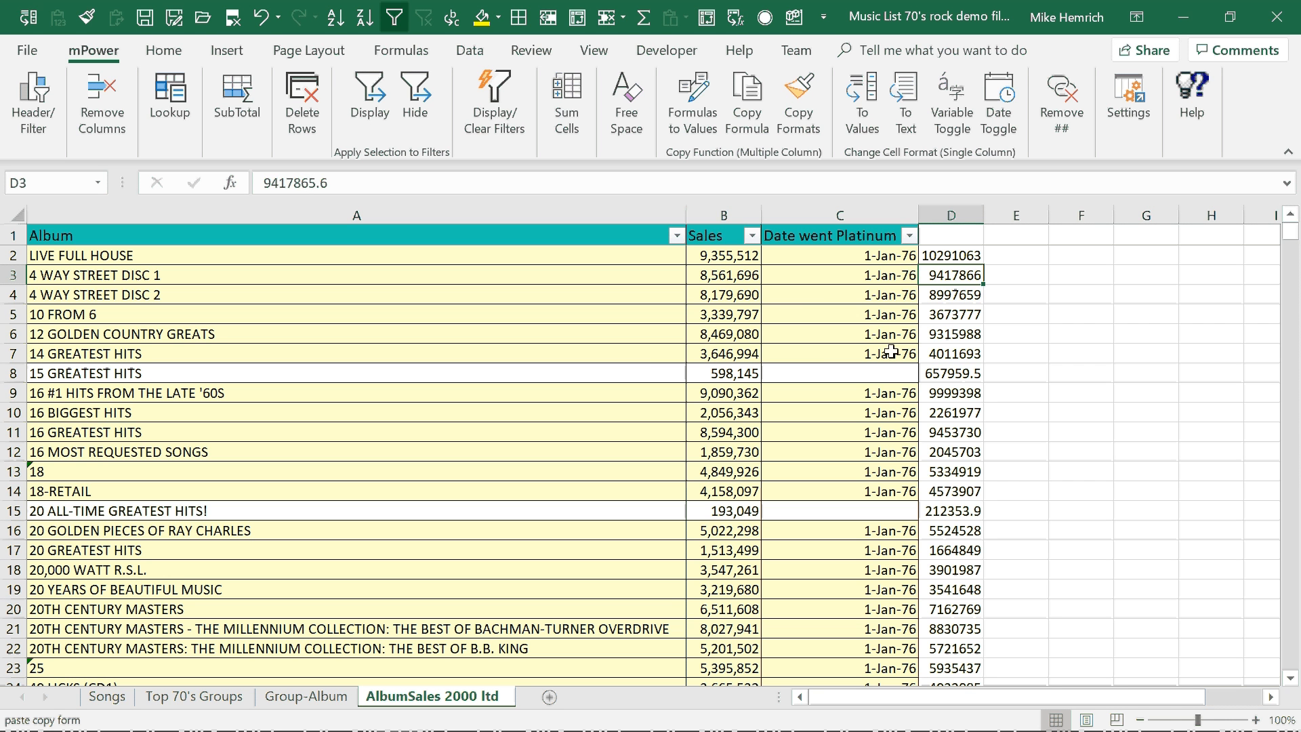
key("Down")
key("Down")
key("Down")
key("Down")
key("Down")
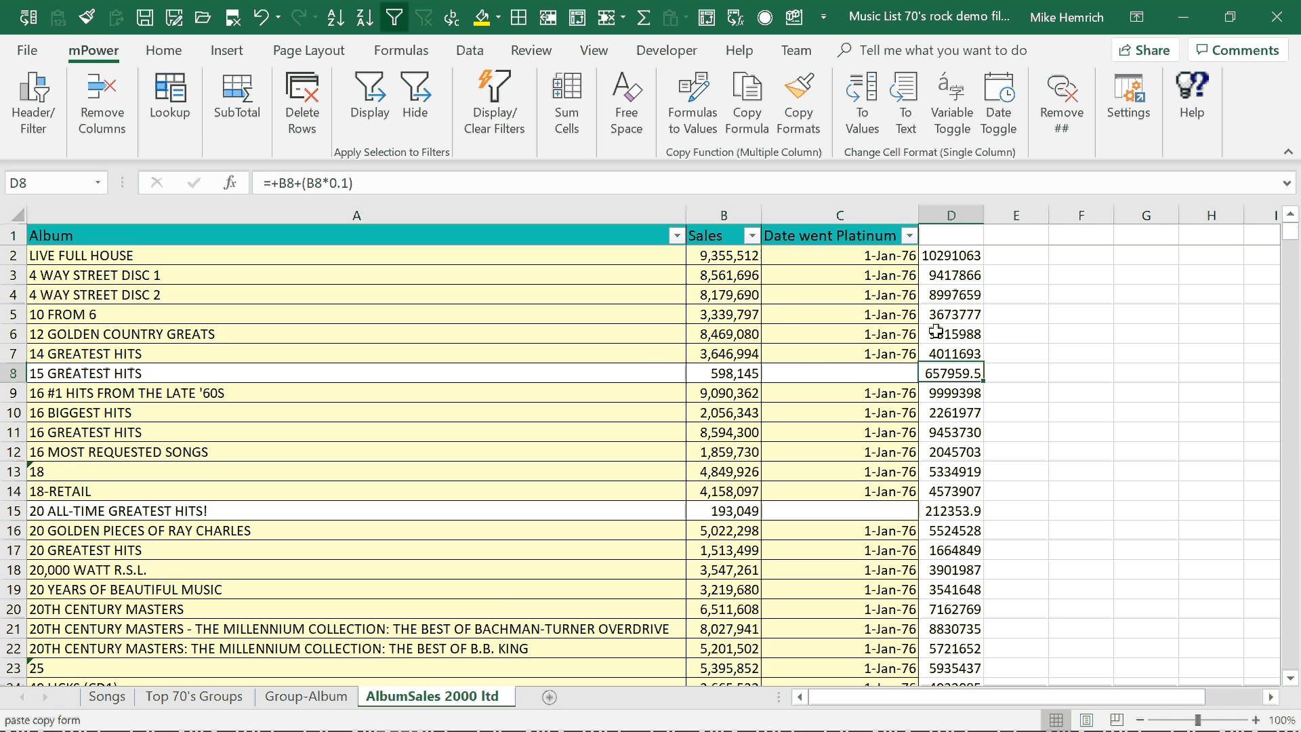